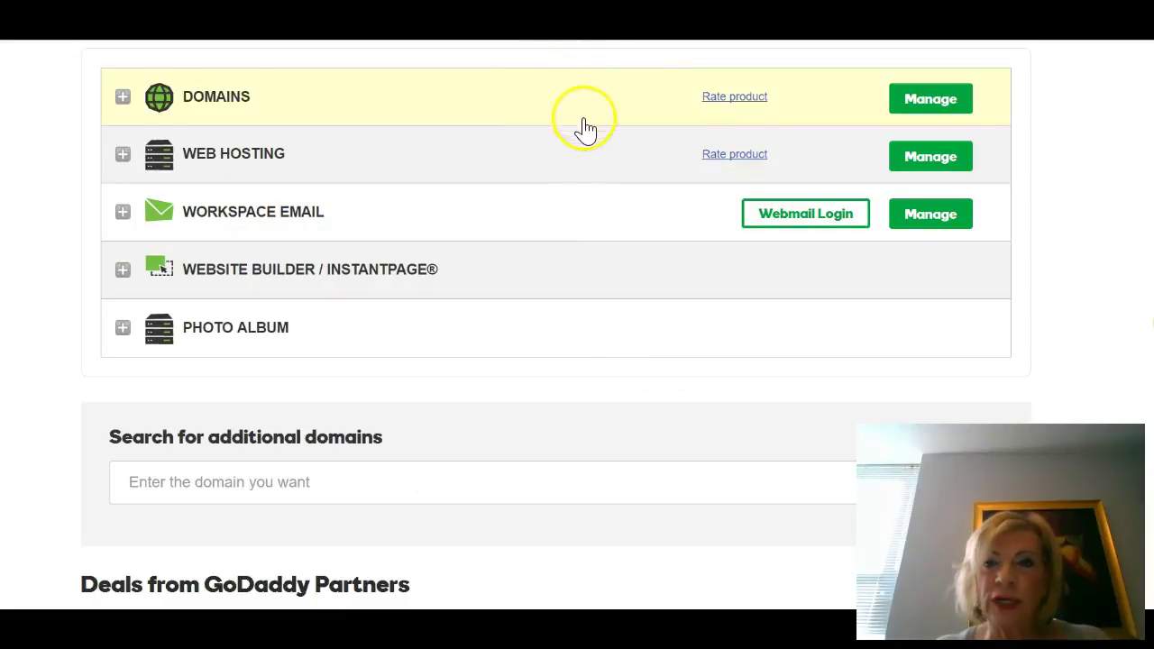
Open the Domains list from My Products
left_click(929, 101)
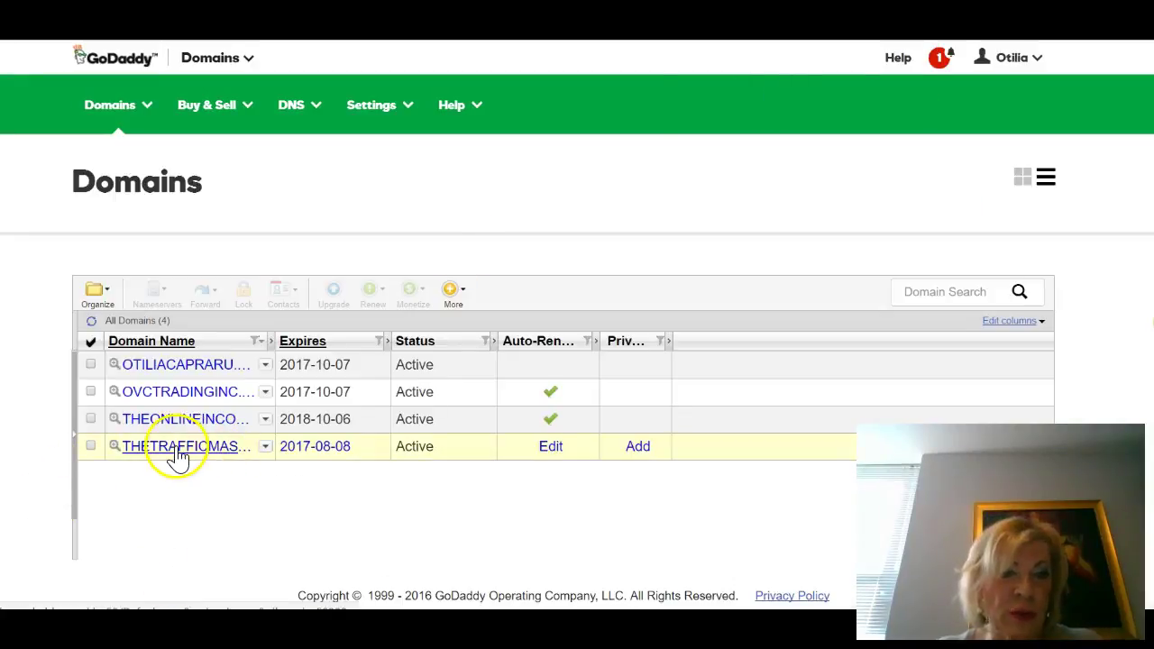
Open thetrafficmastery.com and bring up its Subdomain forwarding manager
left_click(179, 454)
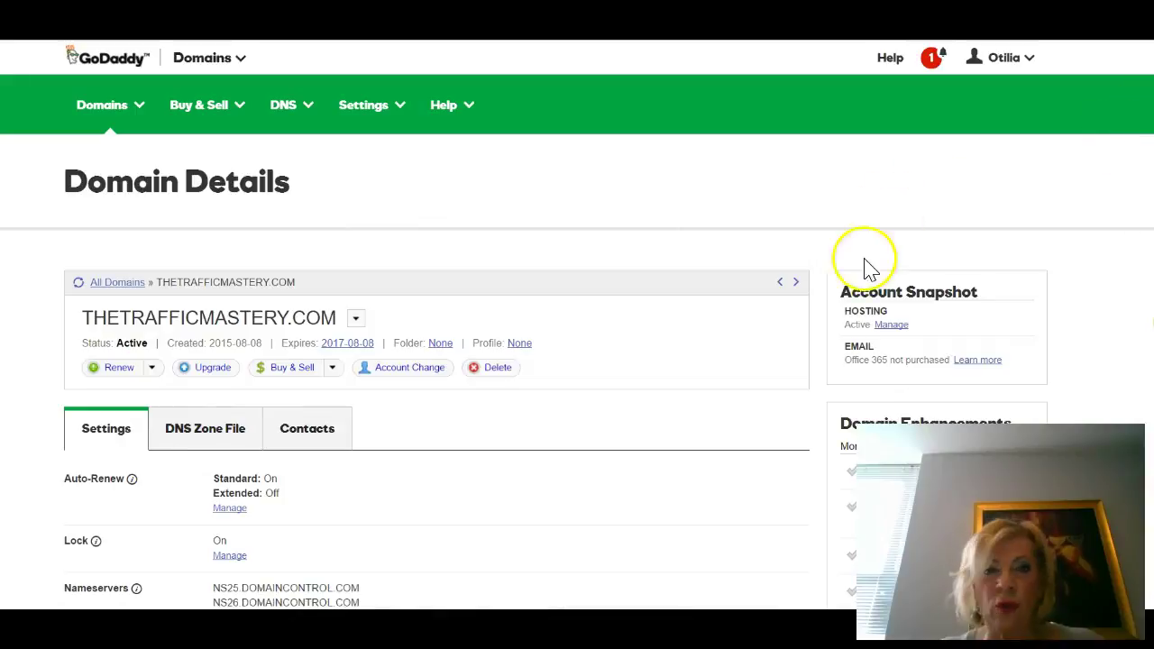
scroll(780, 269, "down", 5)
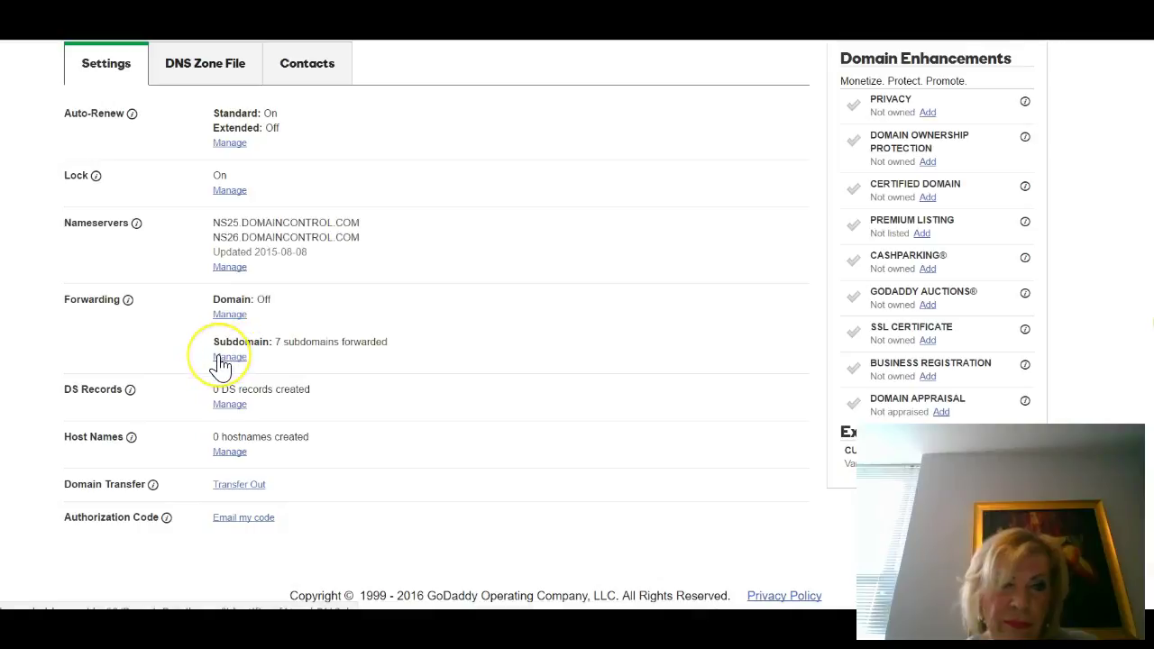
left_click(220, 358)
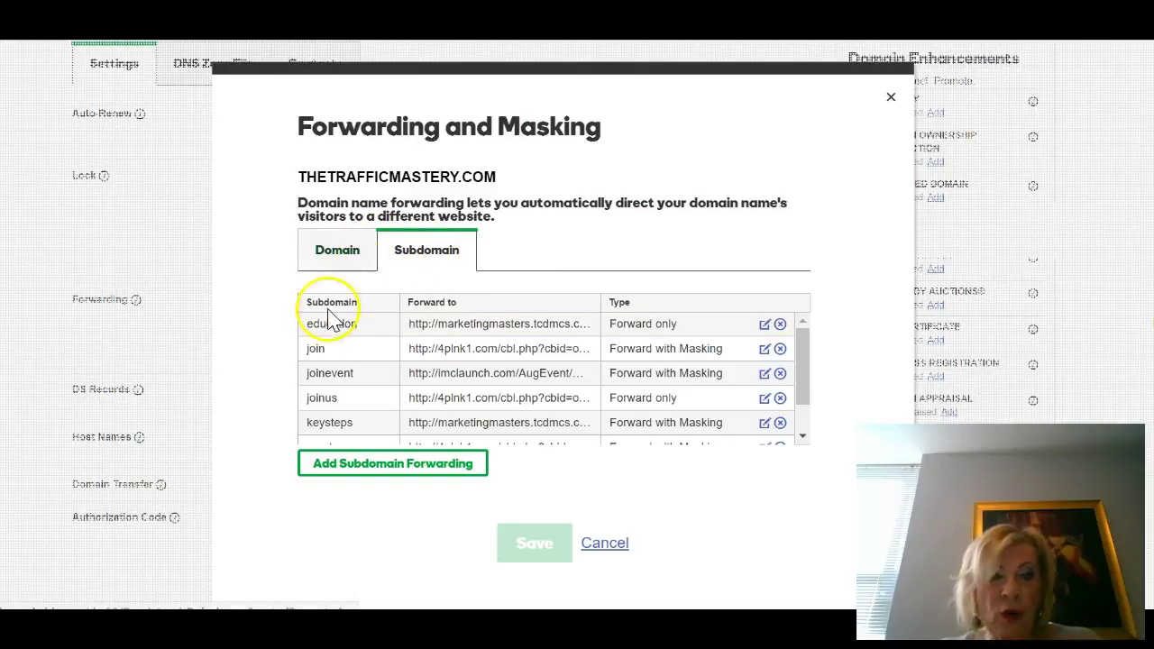
Add a new subdomain forward and enter 'joinustoday' as the subdomain name
left_click(356, 463)
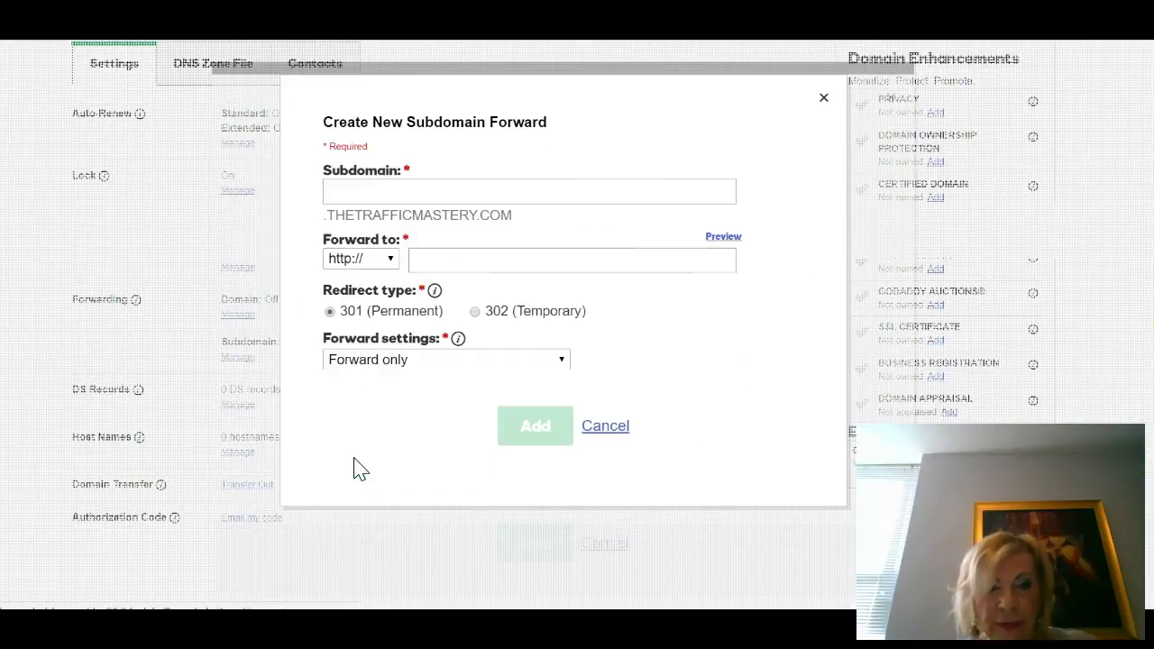
left_click(401, 190)
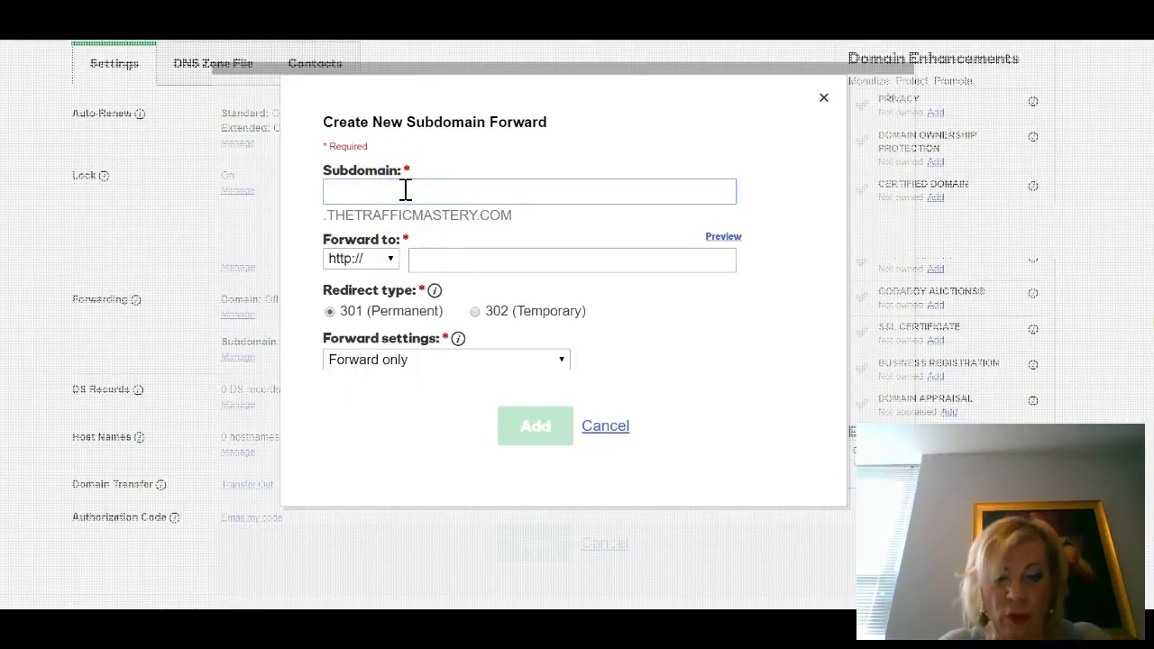
type("ji")
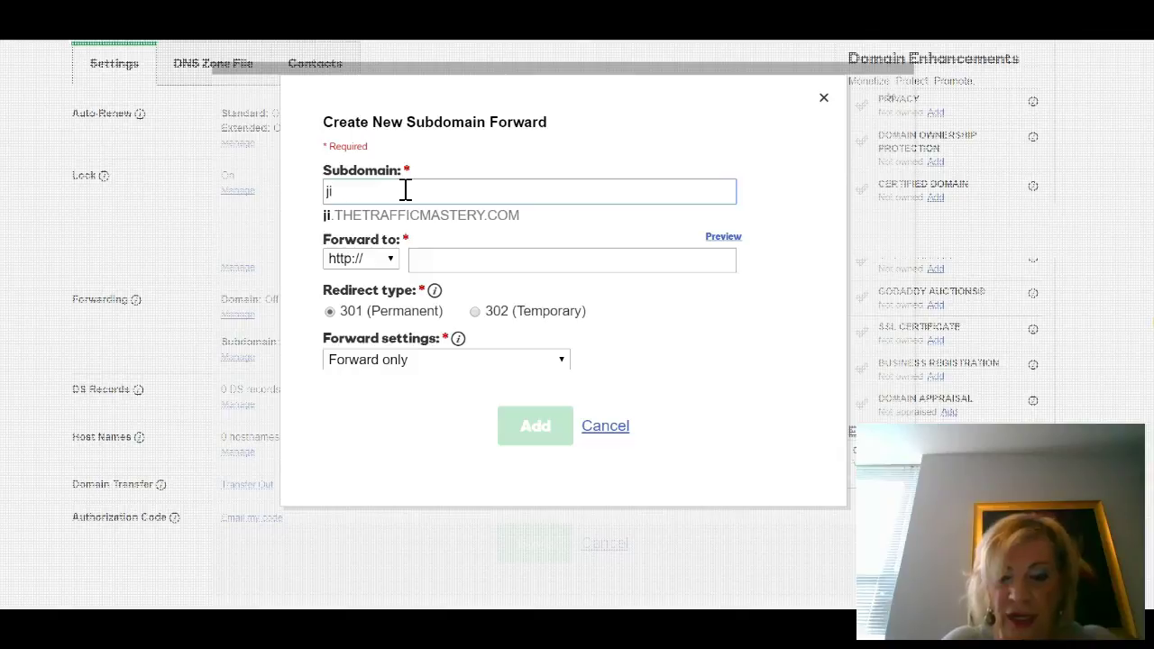
type("oinus")
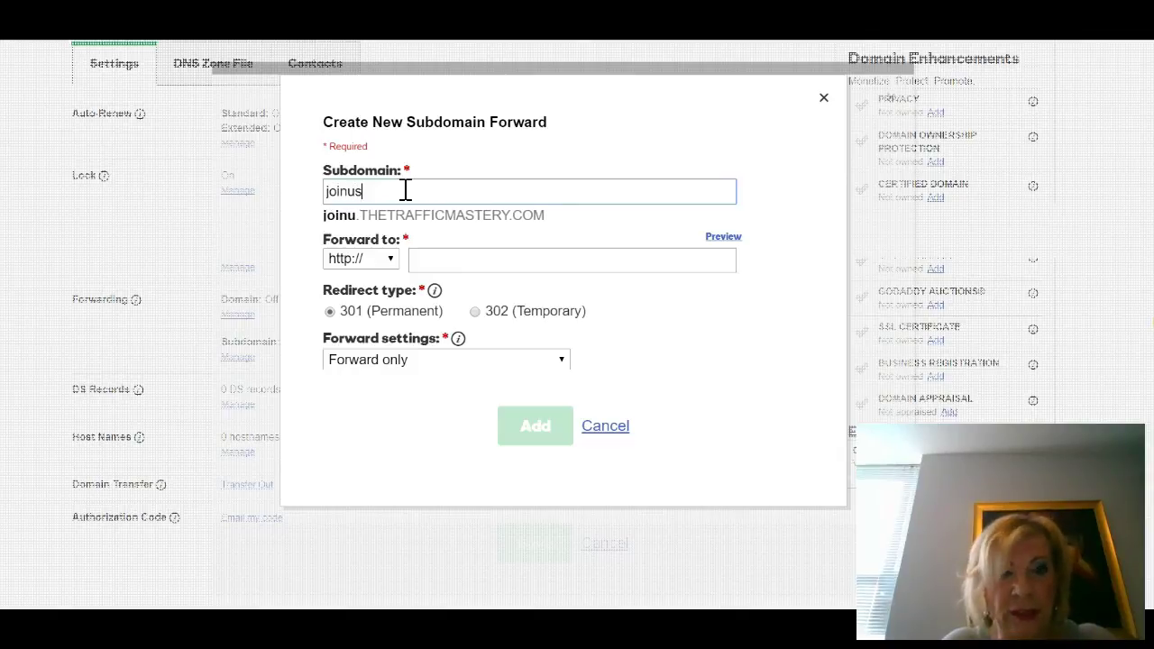
left_click(765, 263)
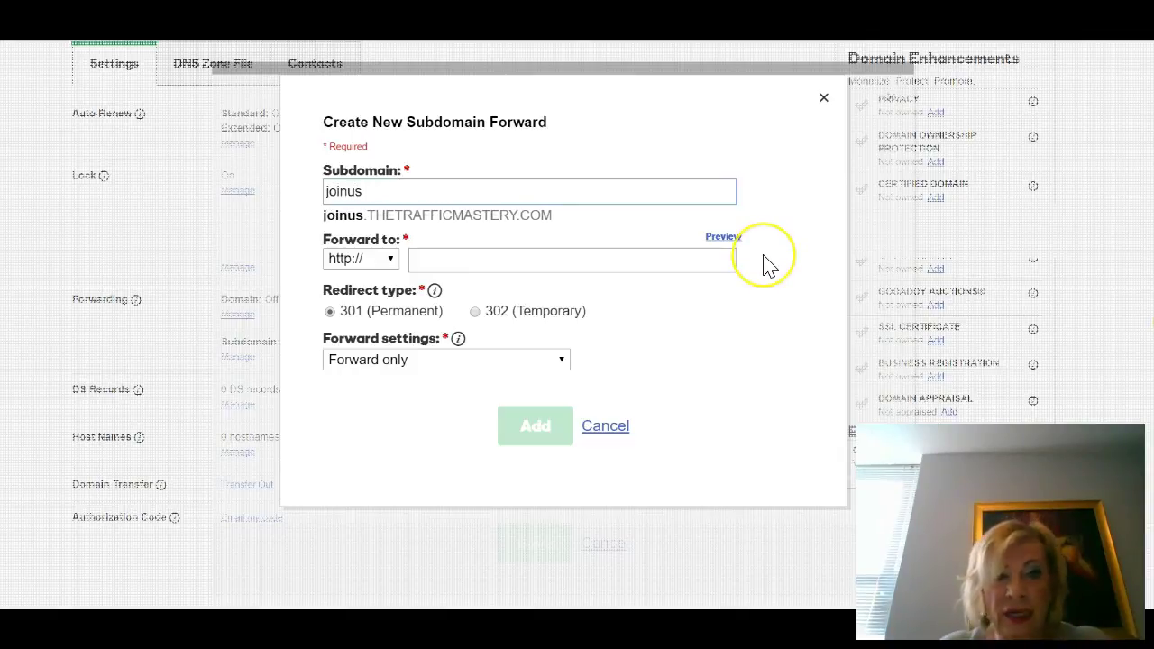
type("today")
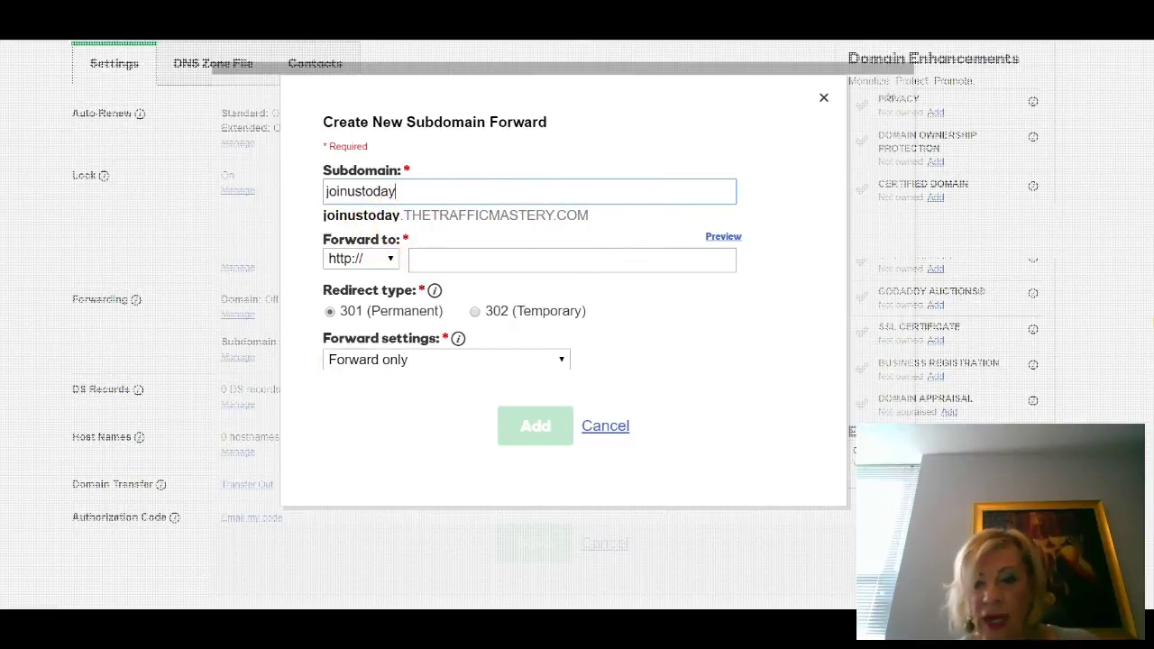
Copy the 4plnk1.com affiliate link from OneNote and return to the forward form
key("alt+Tab")
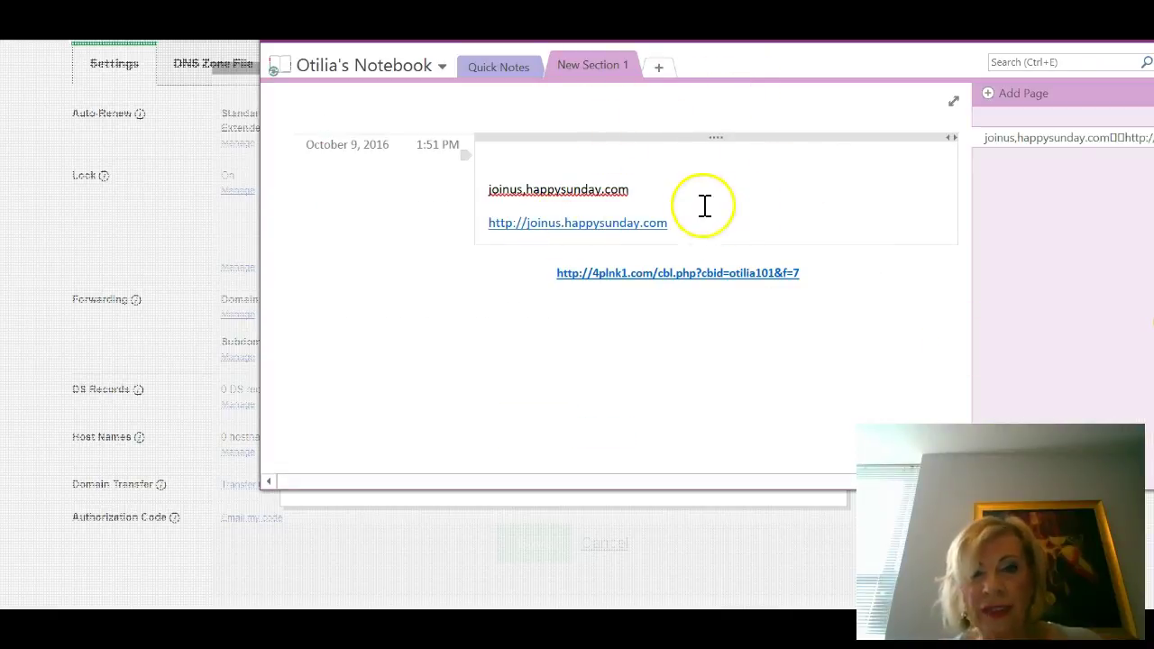
left_click(818, 249)
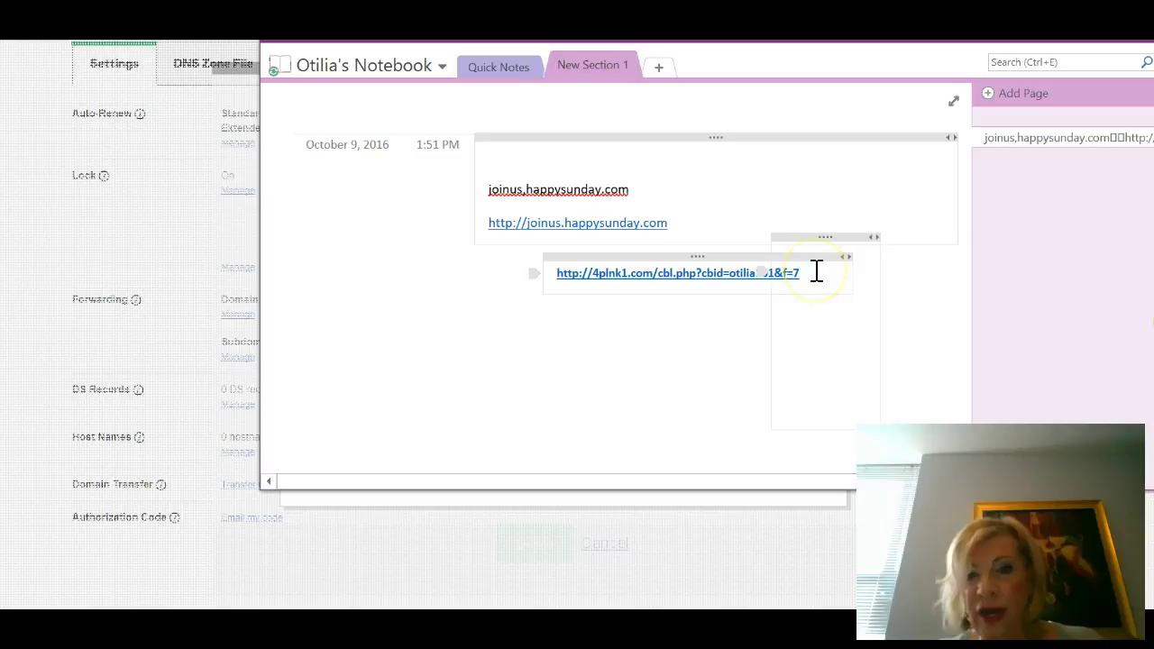
left_click_drag(815, 270, 615, 253)
right_click(605, 276)
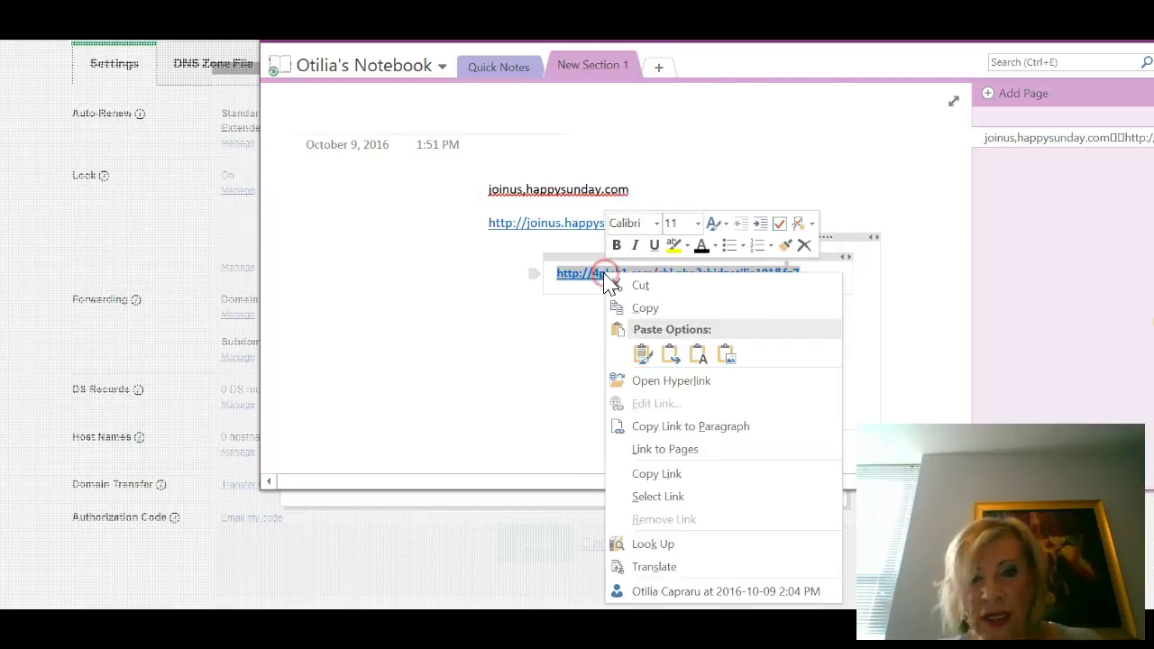
left_click(647, 308)
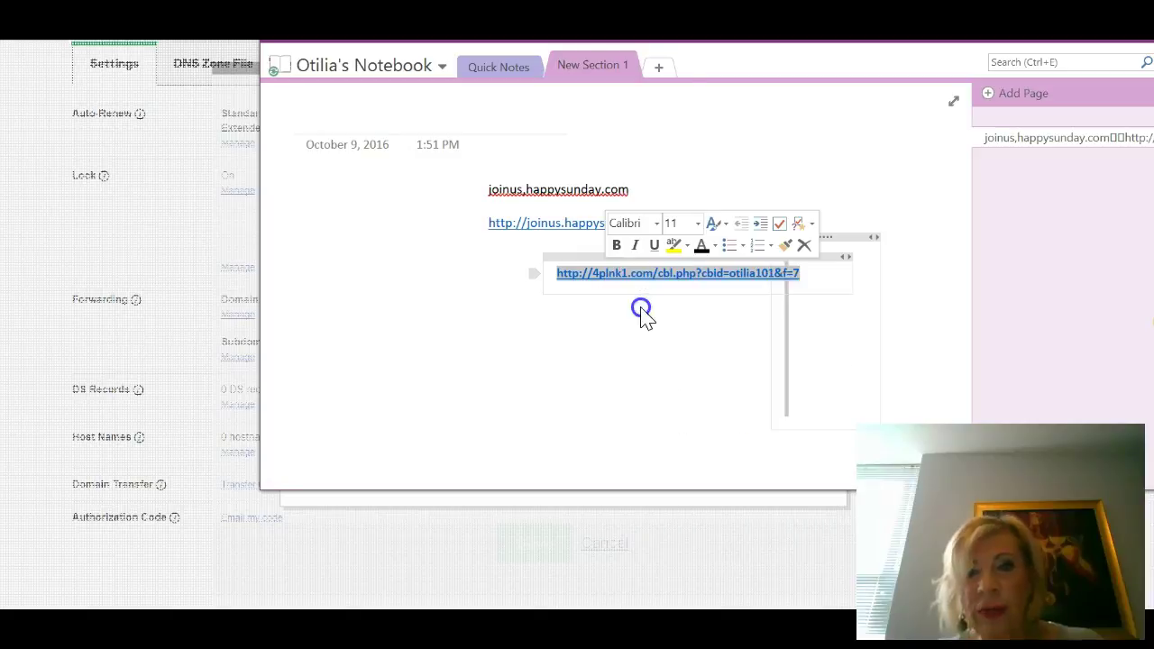
key("alt+Tab")
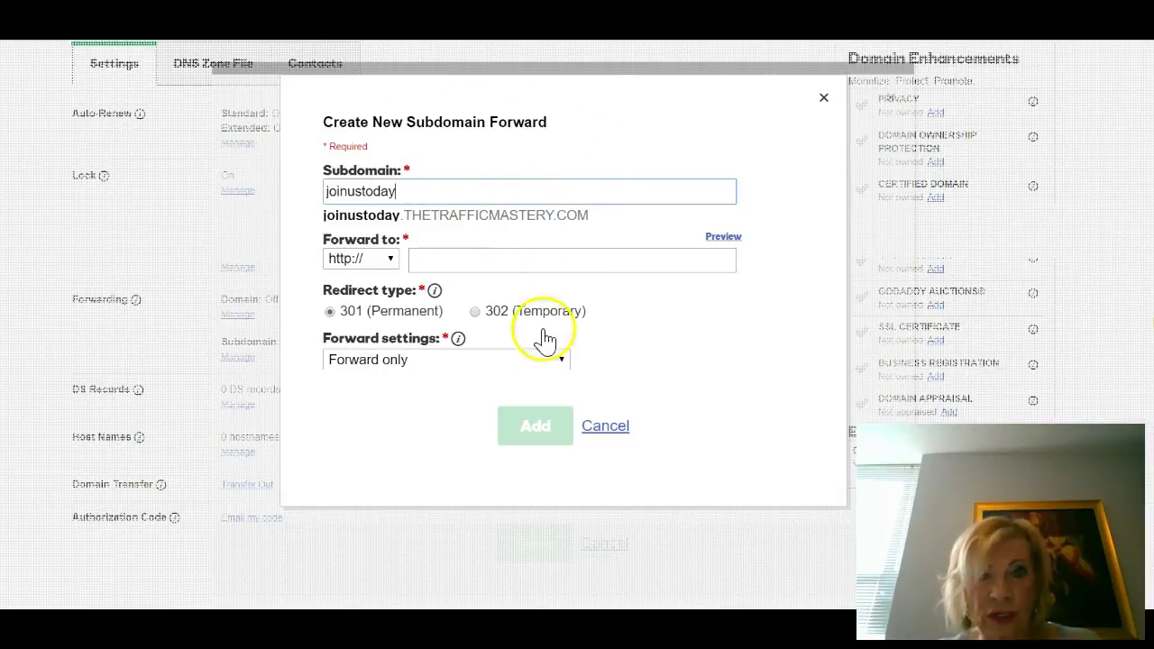
left_click(456, 258)
right_click(456, 260)
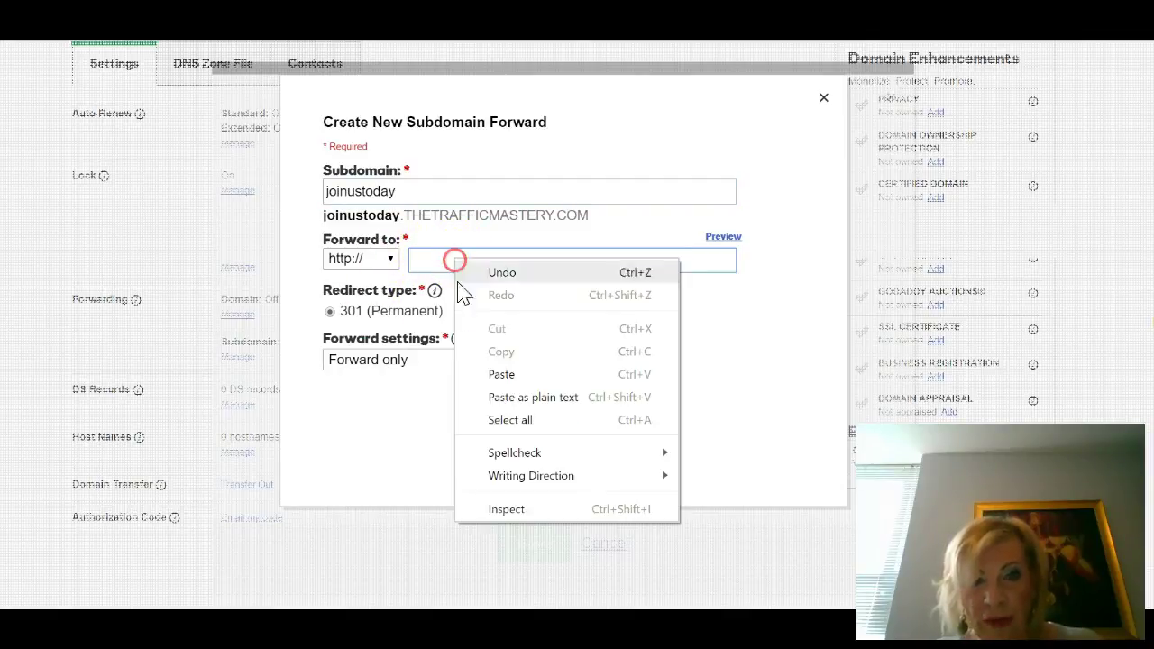
left_click(502, 374)
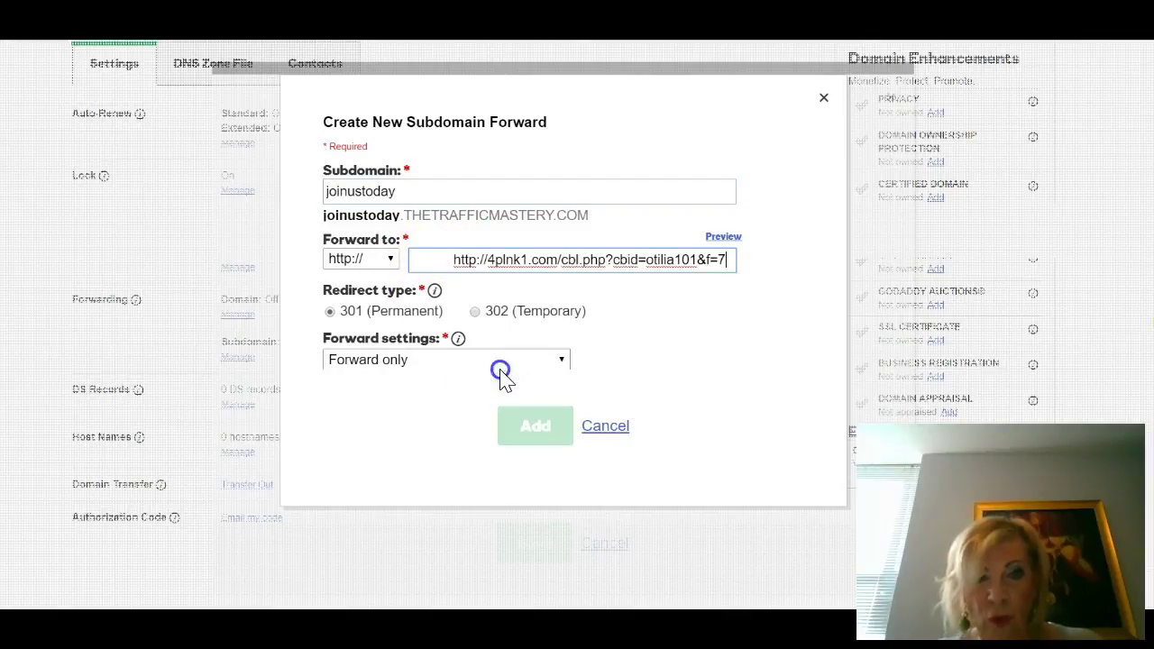
left_click(491, 260)
key("BackSpace")
key("BackSpace")
key("BackSpace")
key("BackSpace")
key("BackSpace")
key("BackSpace")
key("BackSpace")
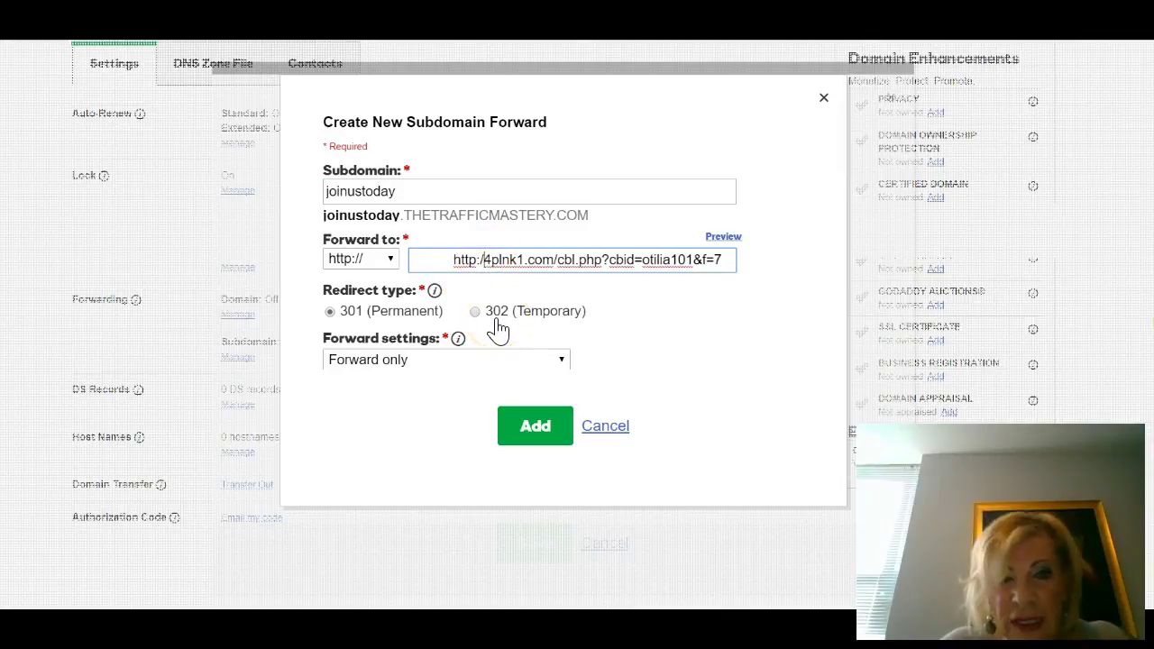
key("BackSpace")
key("BackSpace")
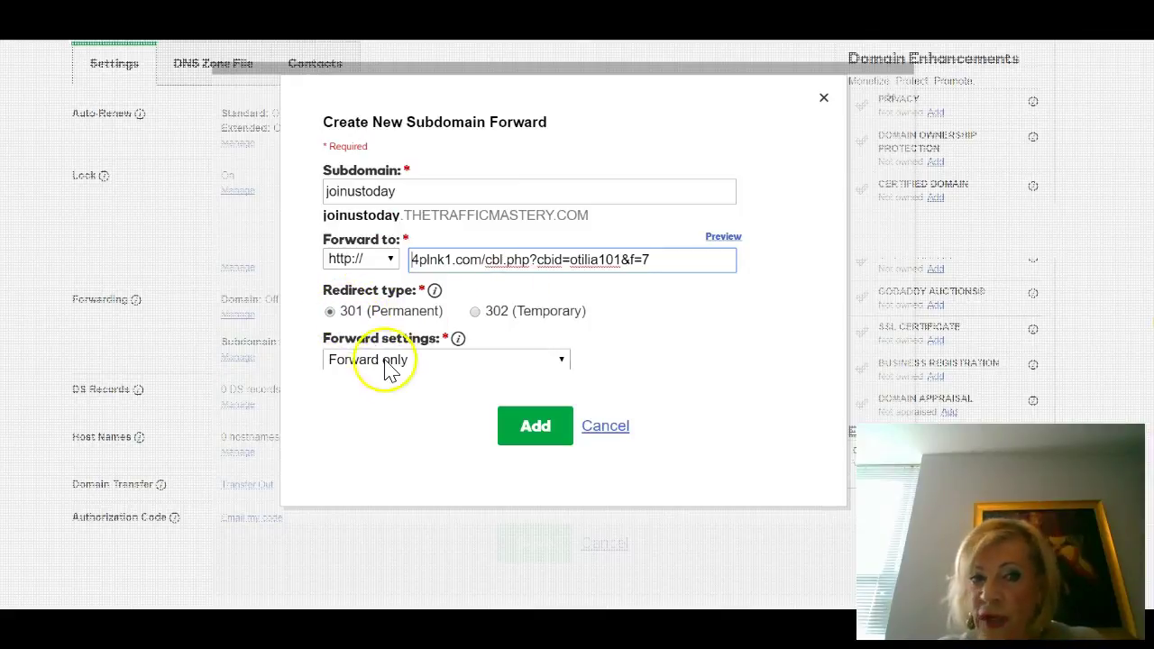
Keep 301 with Forward only (no masking) and add the joinustoday forward
left_click(559, 365)
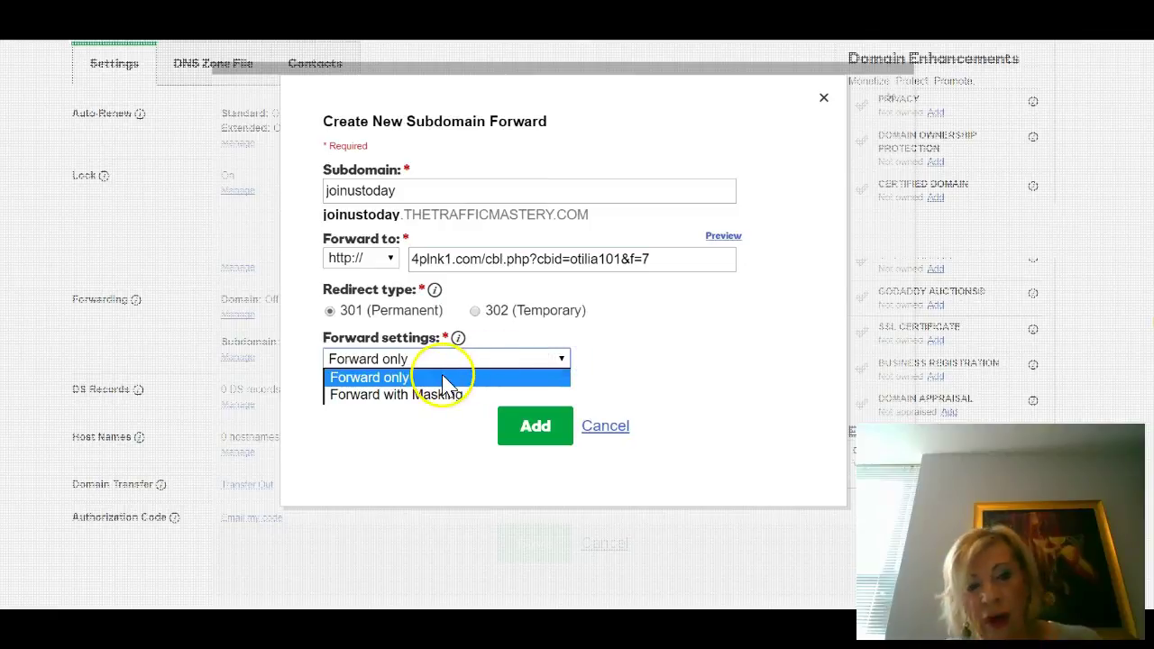
left_click(389, 379)
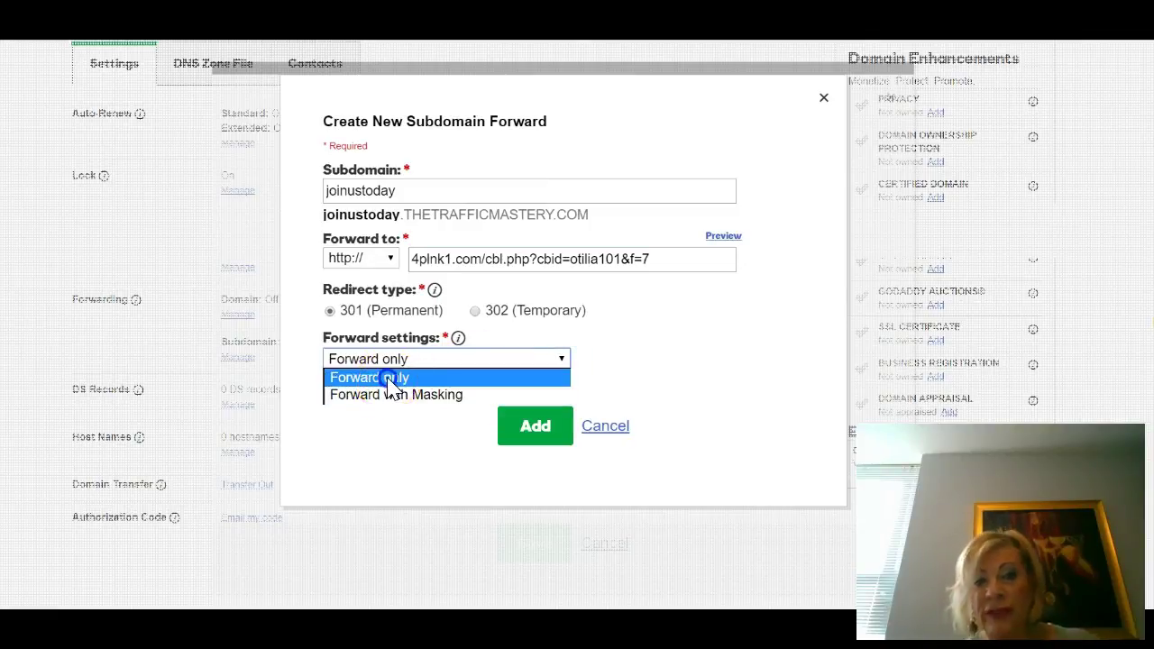
left_click(532, 427)
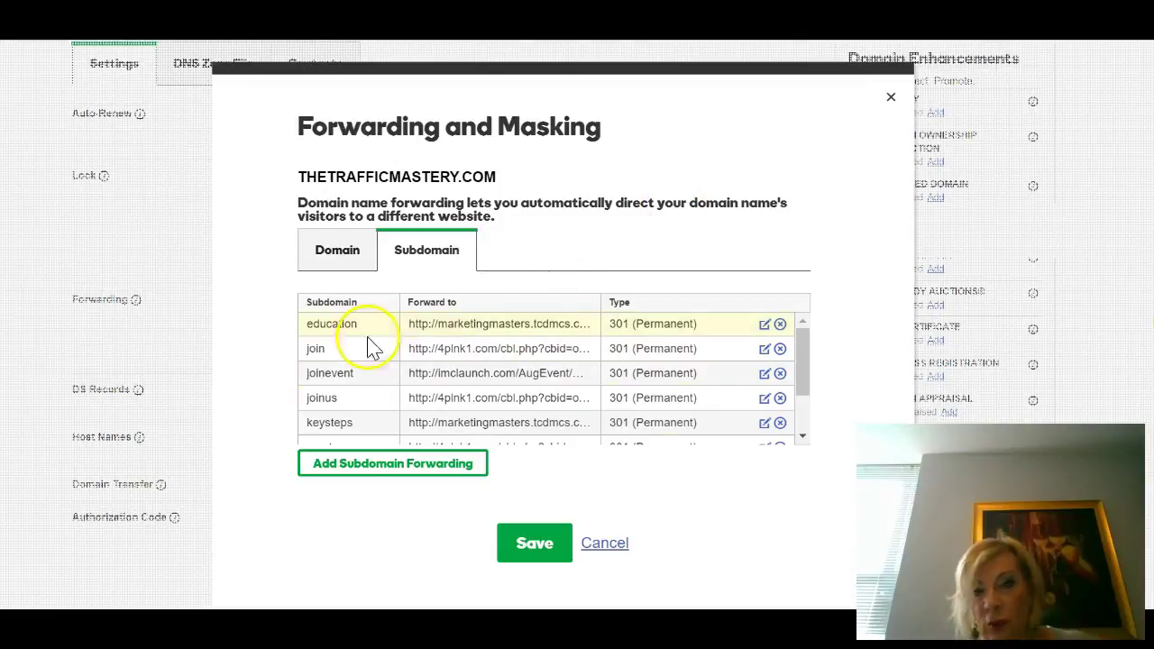
Save the Forwarding and Masking changes, bringing the count to 7 forwarded subdomains
left_click(544, 551)
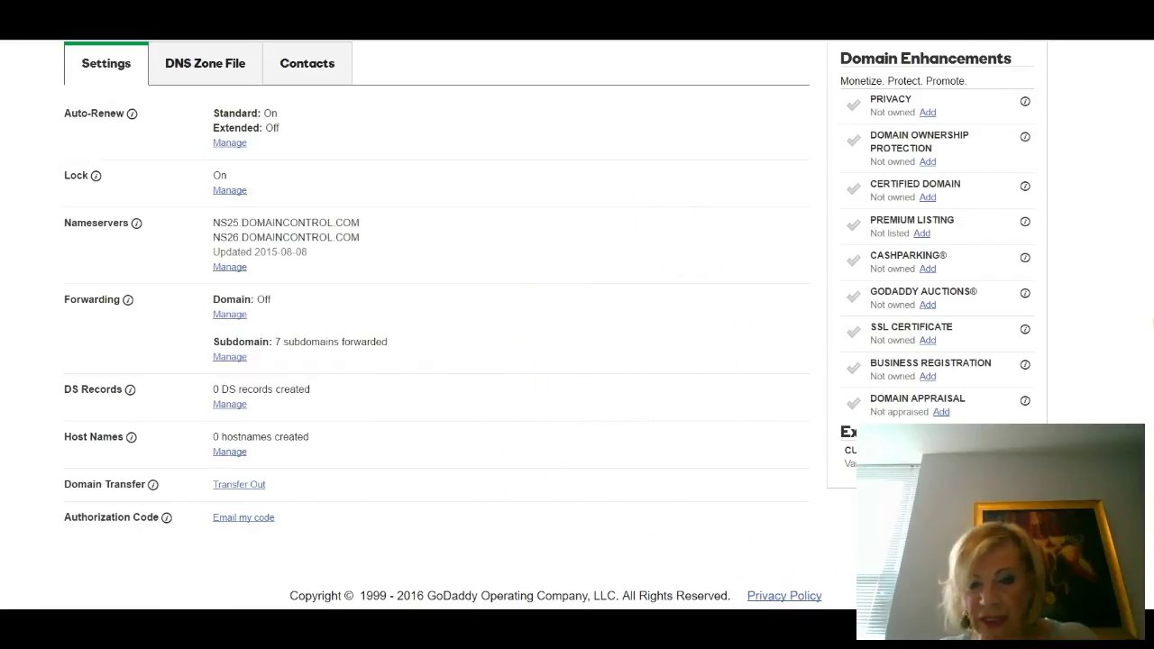
key("alt+Tab")
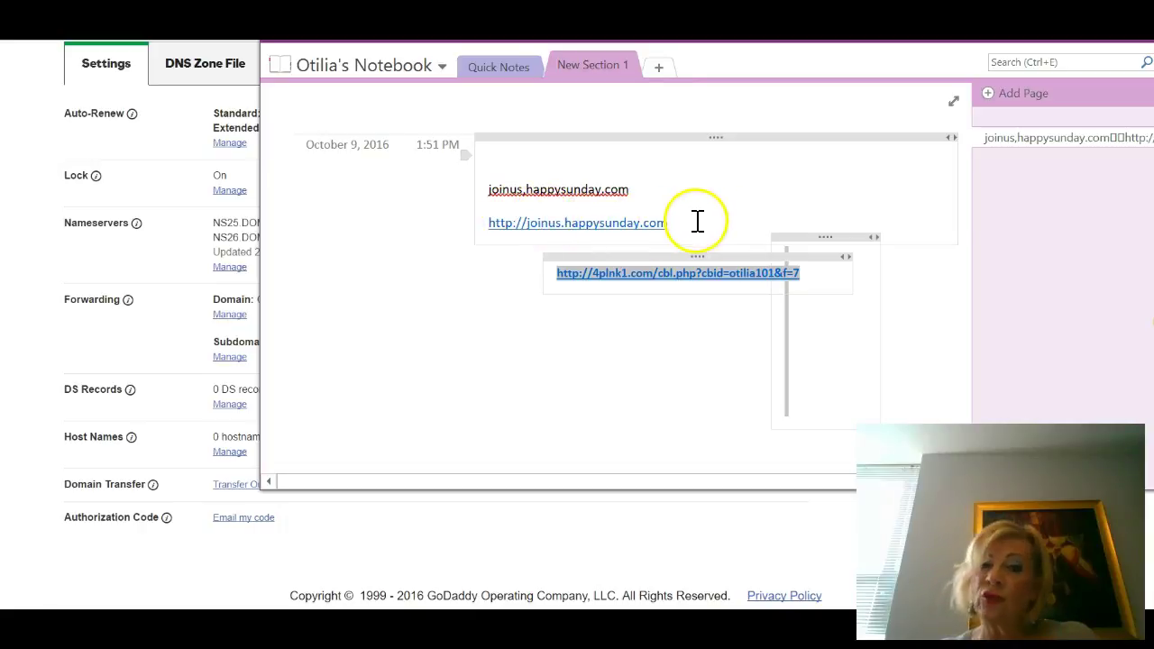
left_click_drag(696, 219, 481, 227)
right_click(503, 225)
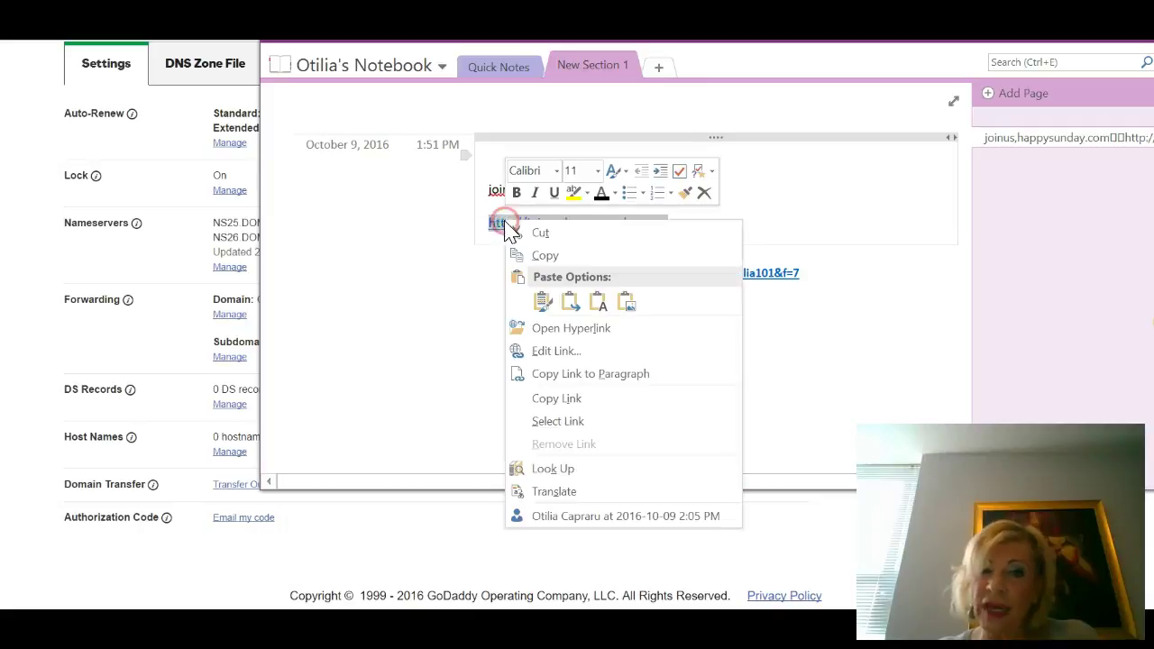
left_click(532, 256)
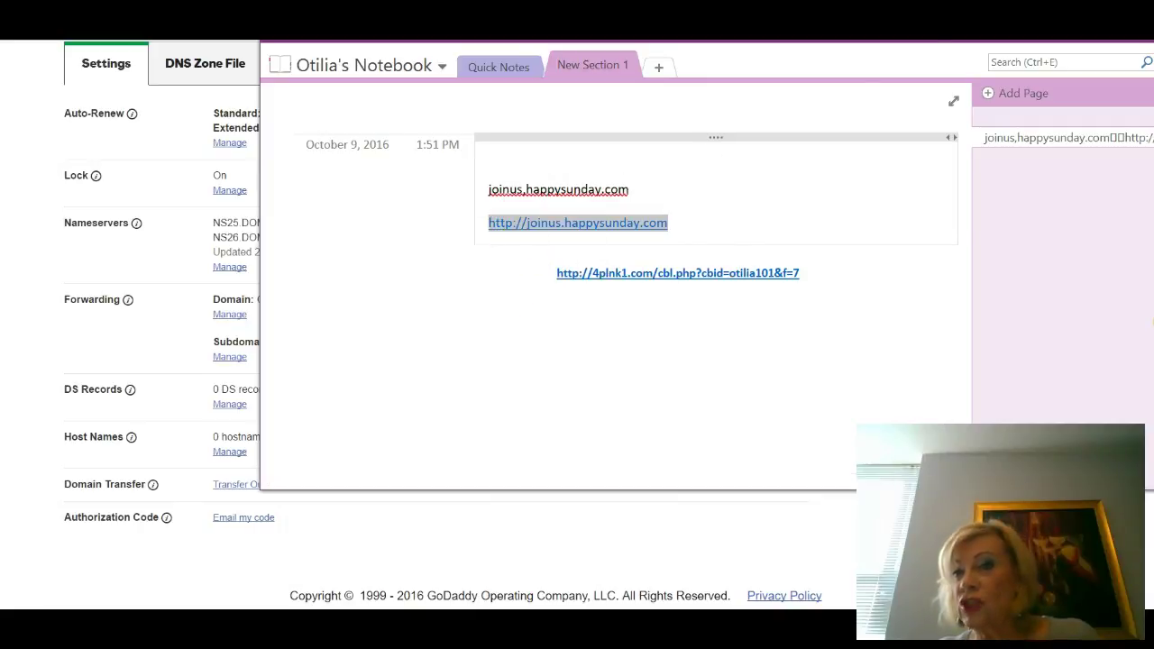
key("alt+Tab")
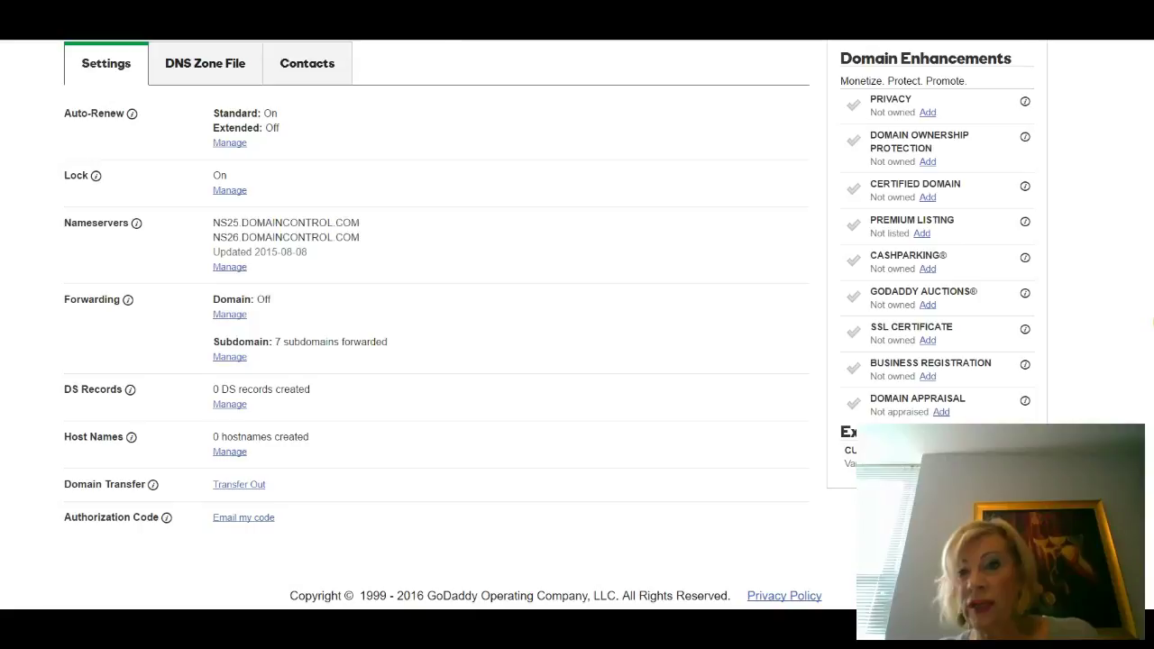
key("ctrl+t")
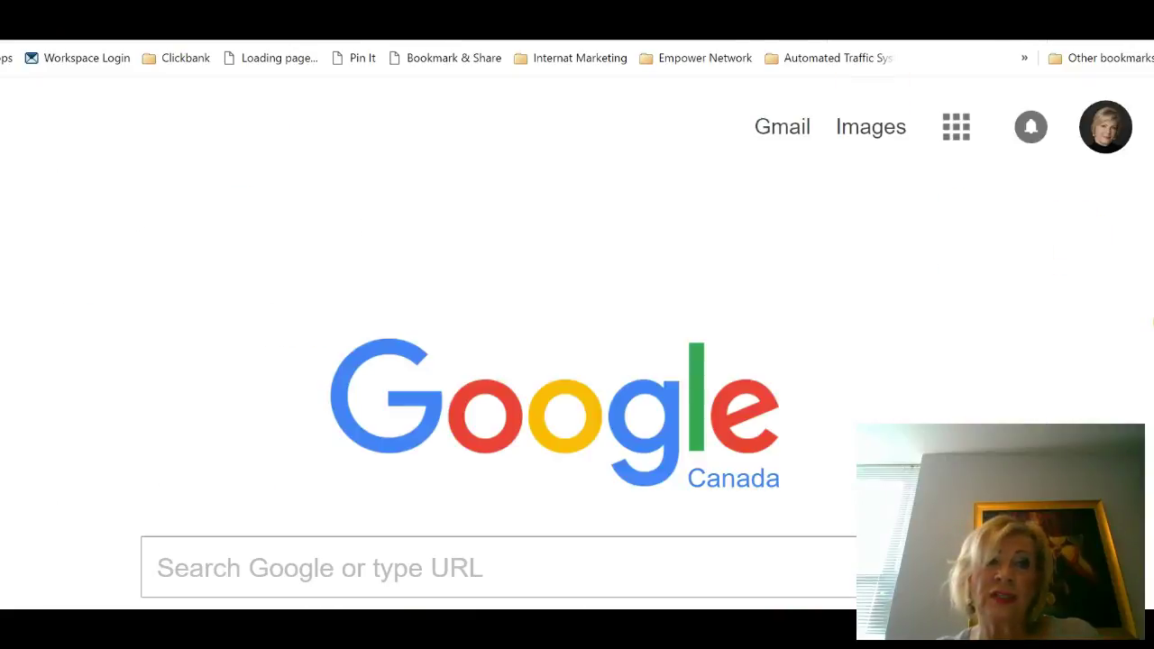
right_click(126, 52)
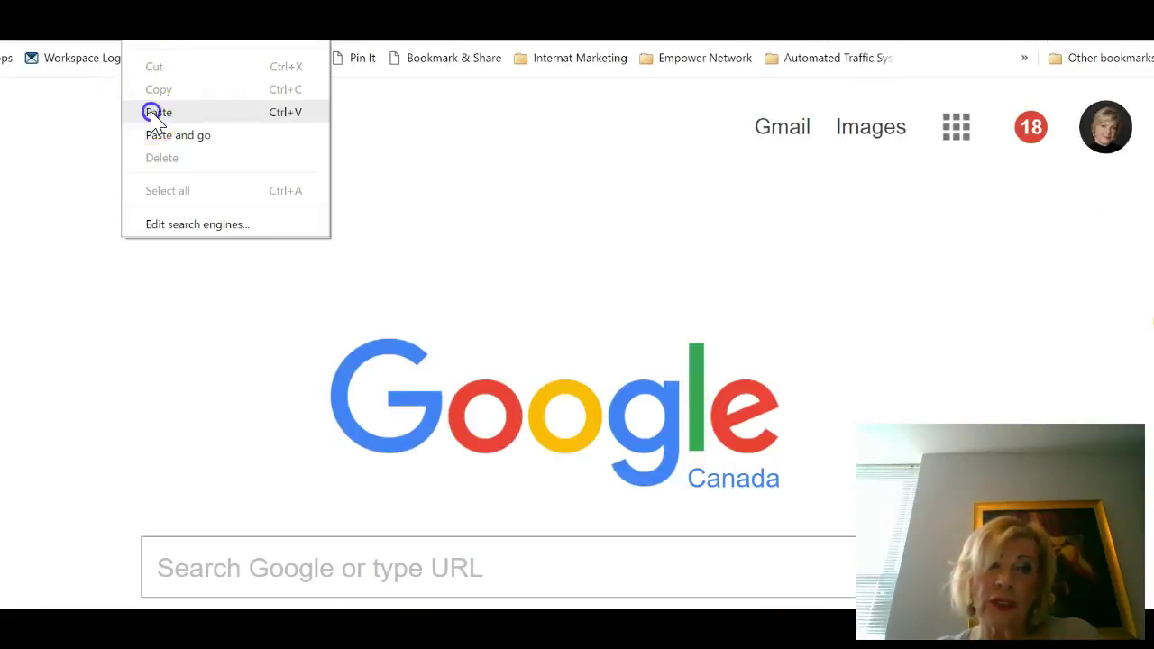
left_click(150, 111)
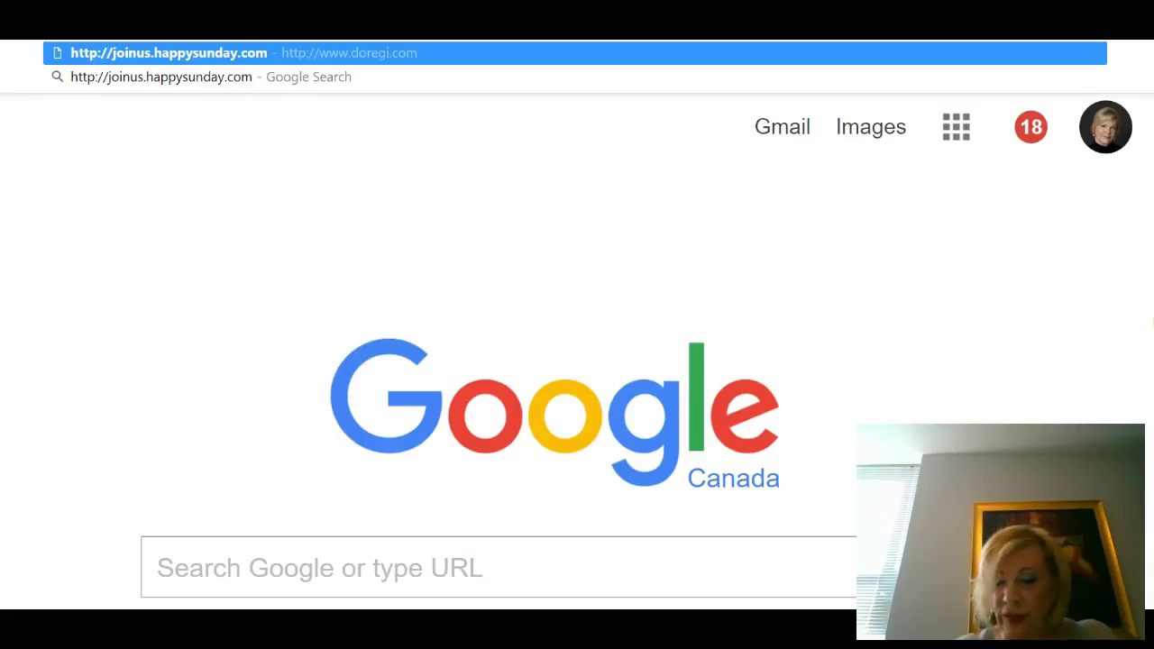
key("Return")
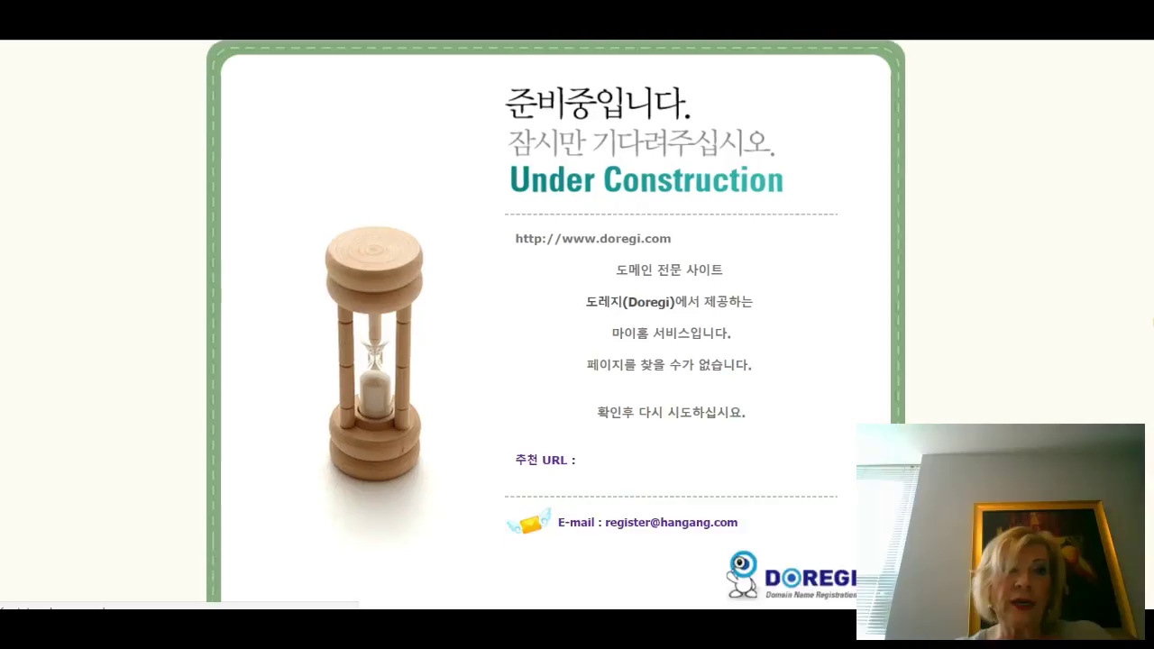